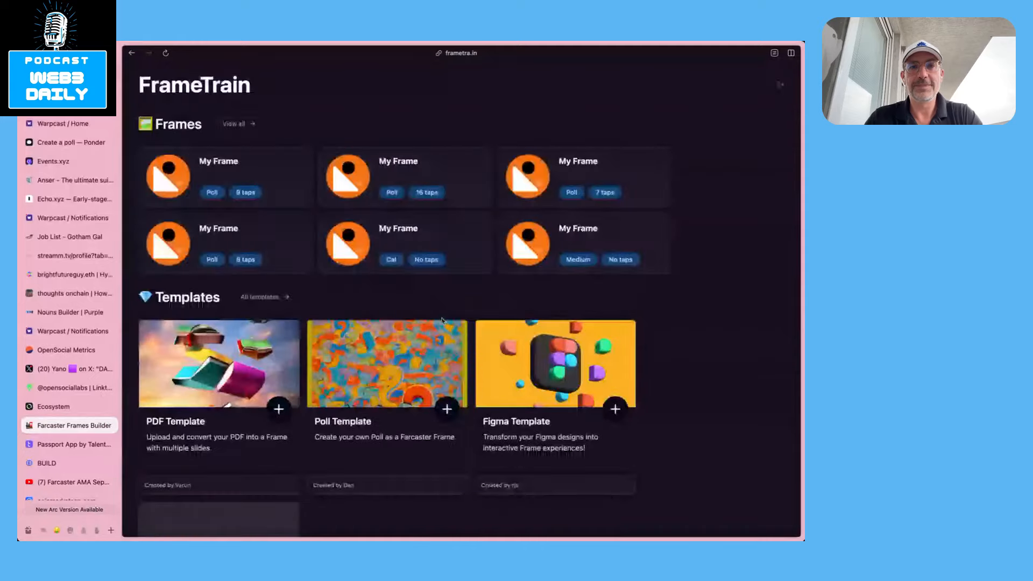
Open the full collection of frame templates from the FrameTrain home page
{"action": "scroll", "coordinate": [443, 321], "scroll_direction": "down", "scroll_amount": 5}
{"action": "scroll", "coordinate": [442, 321], "scroll_direction": "down", "scroll_amount": 1}
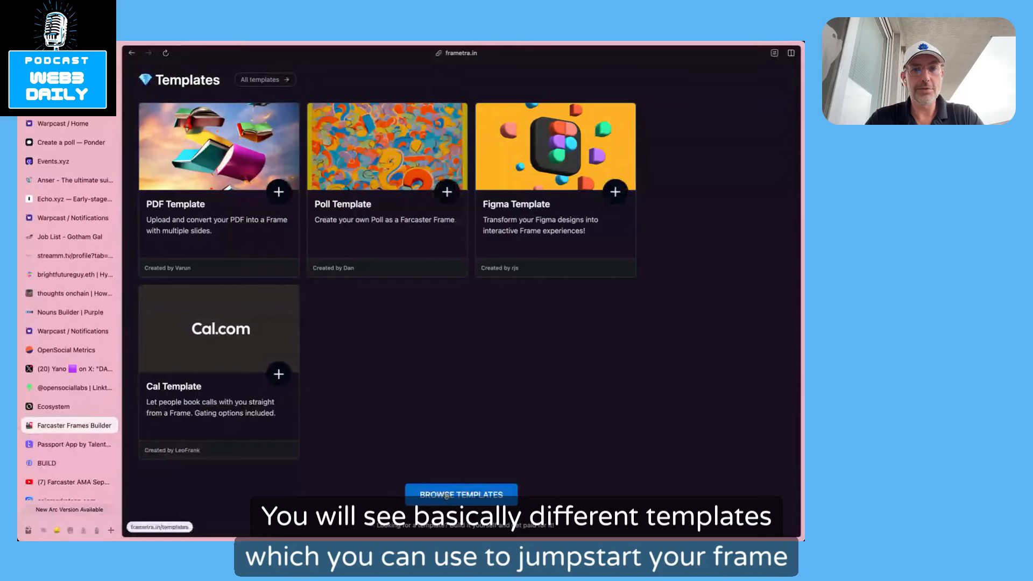
{"action": "left_click", "coordinate": [446, 495]}
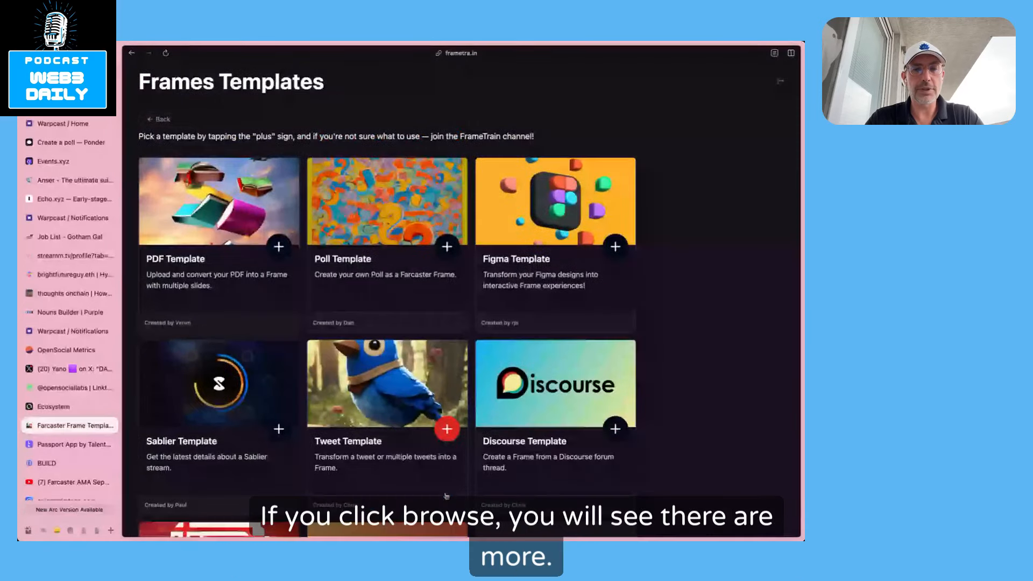
Look through the available frame templates, from PDF, Poll and Figma down to Medium, Quizlet, Lu.ma and Presentation
{"action": "scroll", "coordinate": [446, 495], "scroll_direction": "down", "scroll_amount": 3}
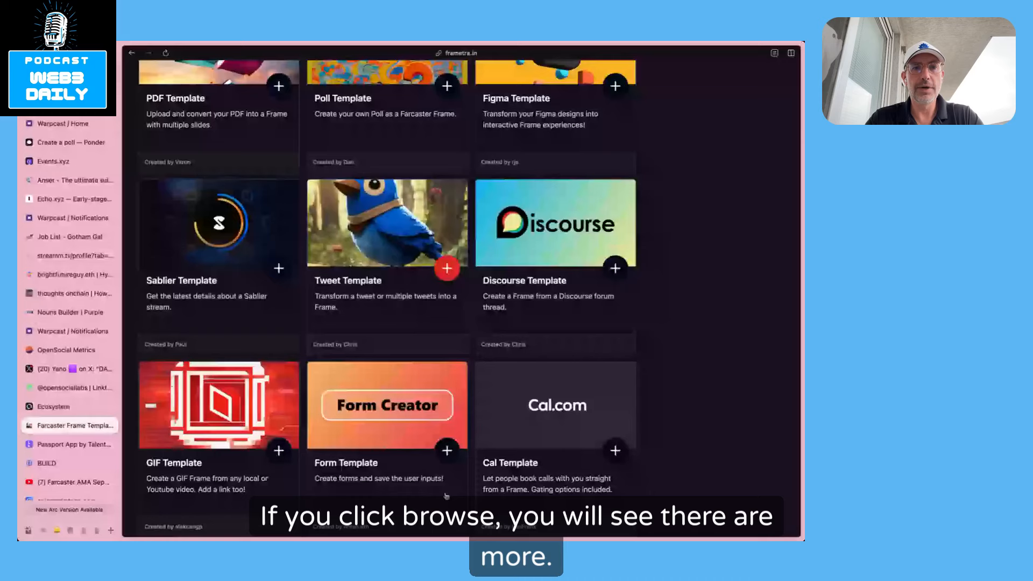
{"action": "scroll", "coordinate": [446, 495], "scroll_direction": "down", "scroll_amount": 7}
{"action": "scroll", "coordinate": [446, 495], "scroll_direction": "up", "scroll_amount": 6}
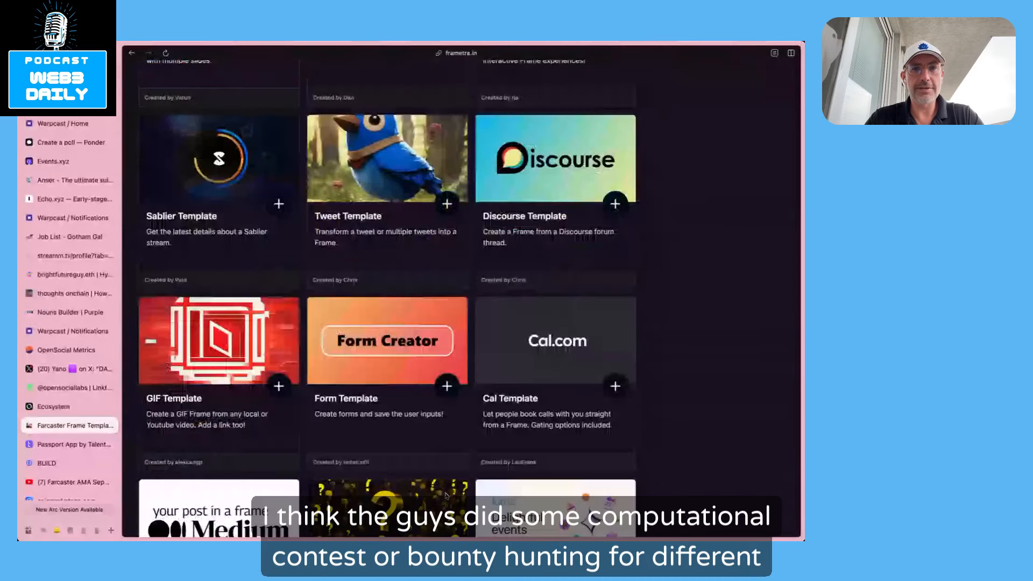
{"action": "scroll", "coordinate": [446, 496], "scroll_direction": "up", "scroll_amount": 2}
{"action": "scroll", "coordinate": [446, 495], "scroll_direction": "up", "scroll_amount": 2}
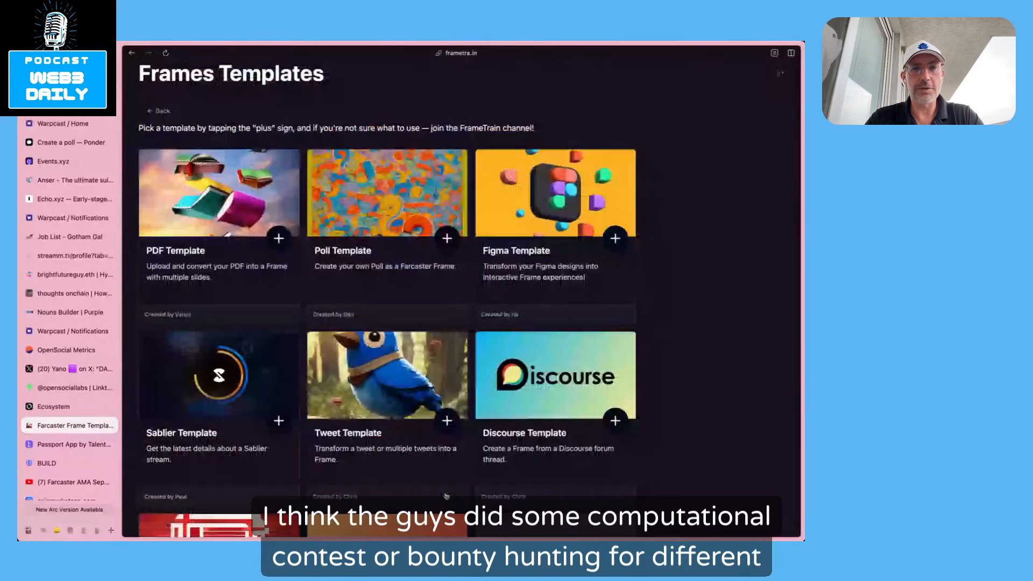
{"action": "scroll", "coordinate": [446, 496], "scroll_direction": "down", "scroll_amount": 1}
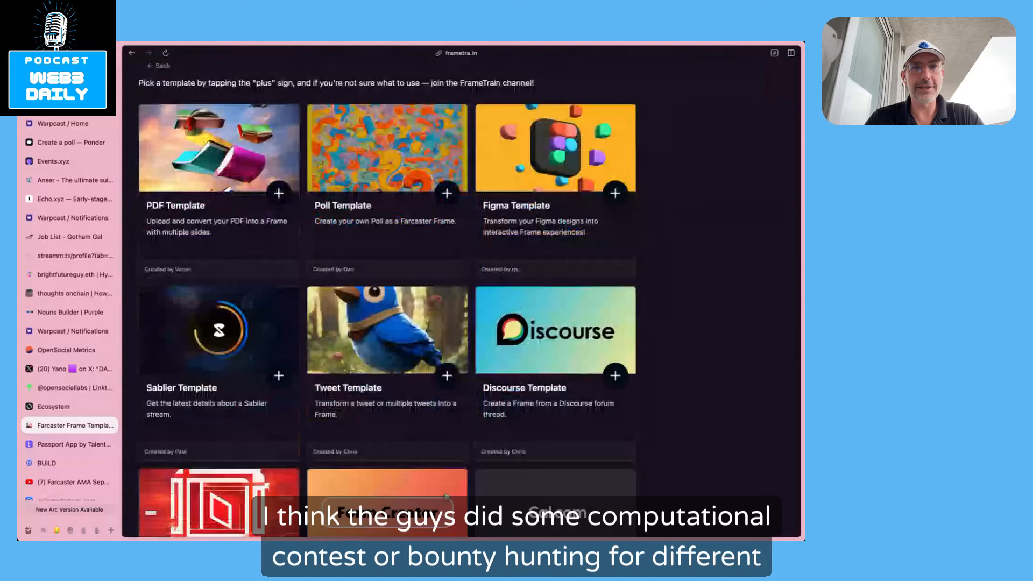
{"action": "scroll", "coordinate": [446, 495], "scroll_direction": "down", "scroll_amount": 2}
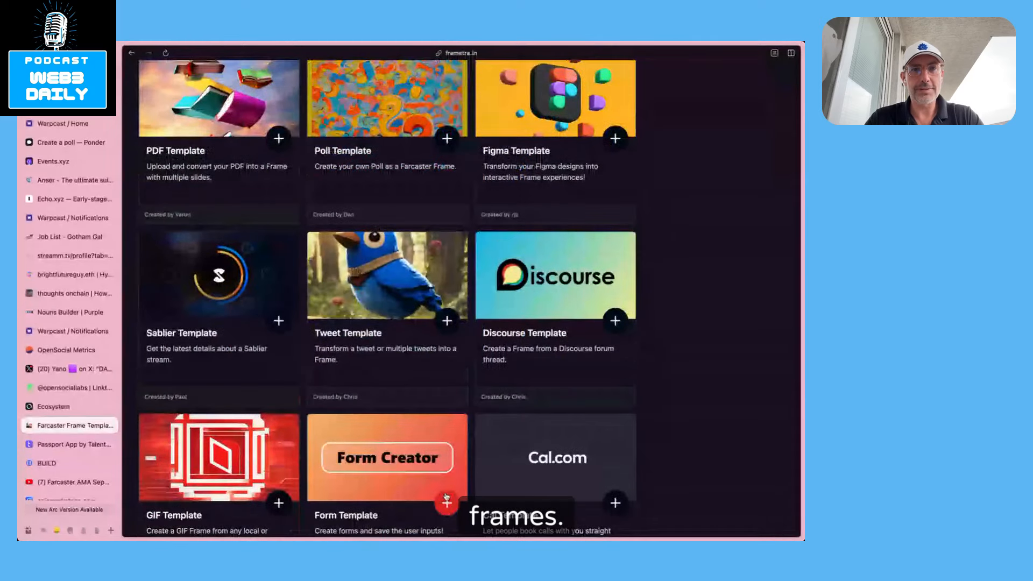
{"action": "scroll", "coordinate": [446, 495], "scroll_direction": "down", "scroll_amount": 7}
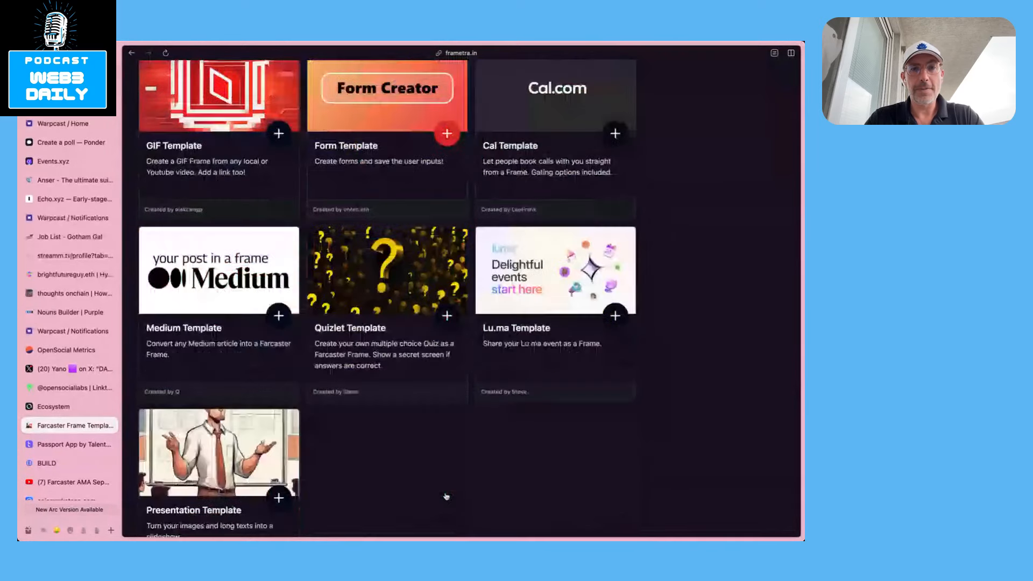
{"action": "scroll", "coordinate": [446, 495], "scroll_direction": "up", "scroll_amount": 5}
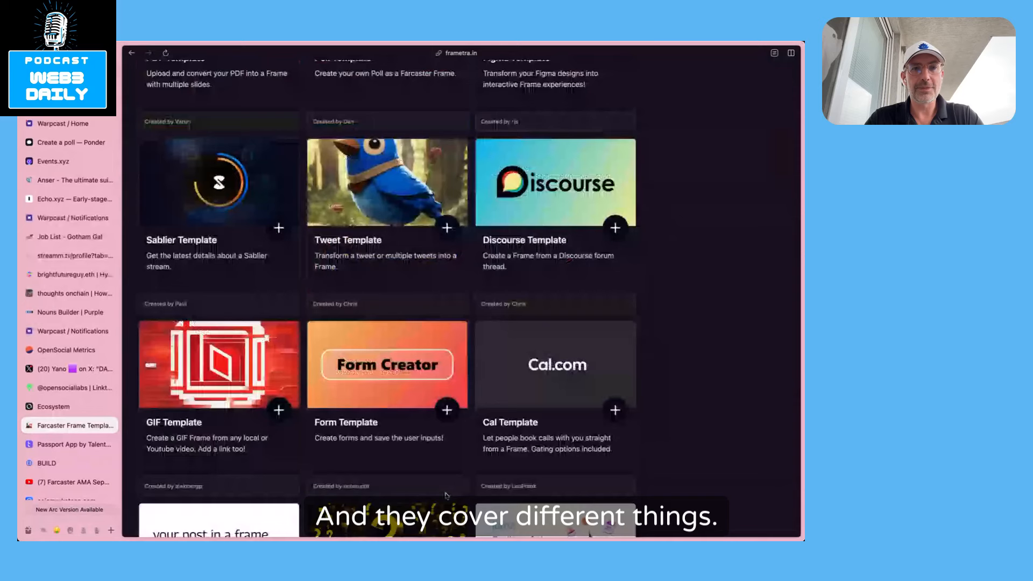
{"action": "scroll", "coordinate": [446, 495], "scroll_direction": "up", "scroll_amount": 2}
{"action": "scroll", "coordinate": [446, 495], "scroll_direction": "up", "scroll_amount": 2}
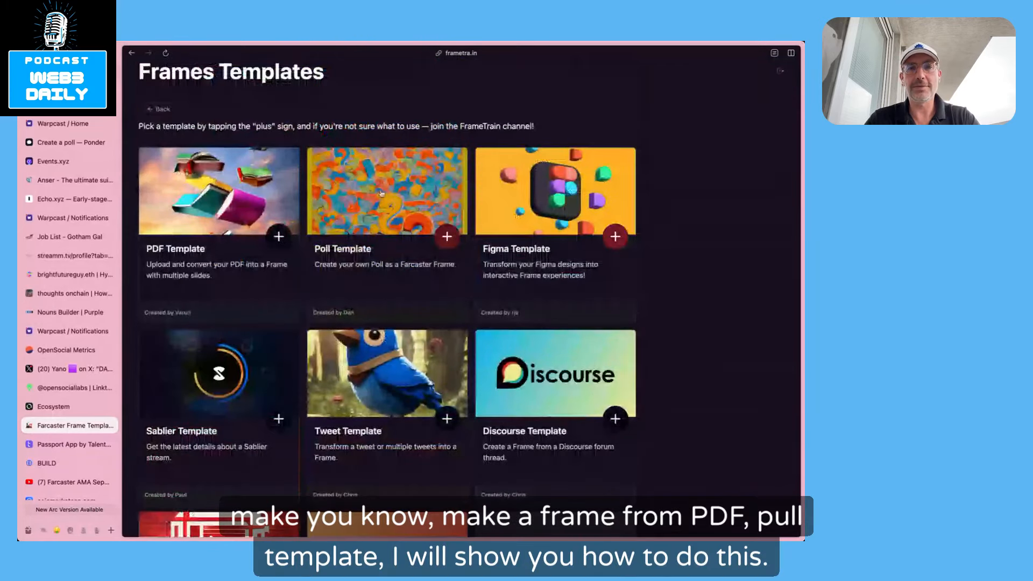
{"action": "scroll", "coordinate": [562, 248], "scroll_direction": "down", "scroll_amount": 1}
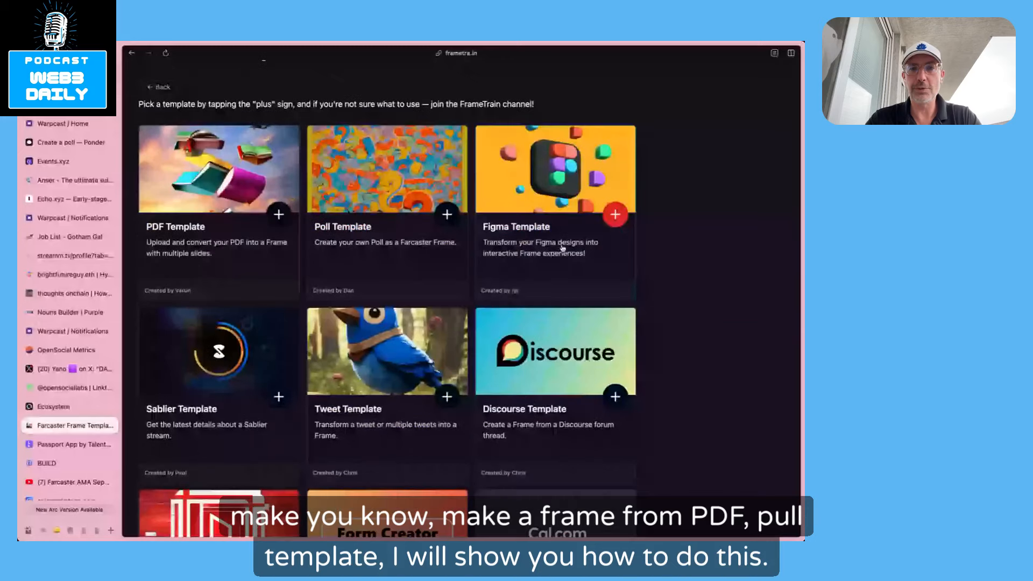
{"action": "scroll", "coordinate": [562, 247], "scroll_direction": "down", "scroll_amount": 5}
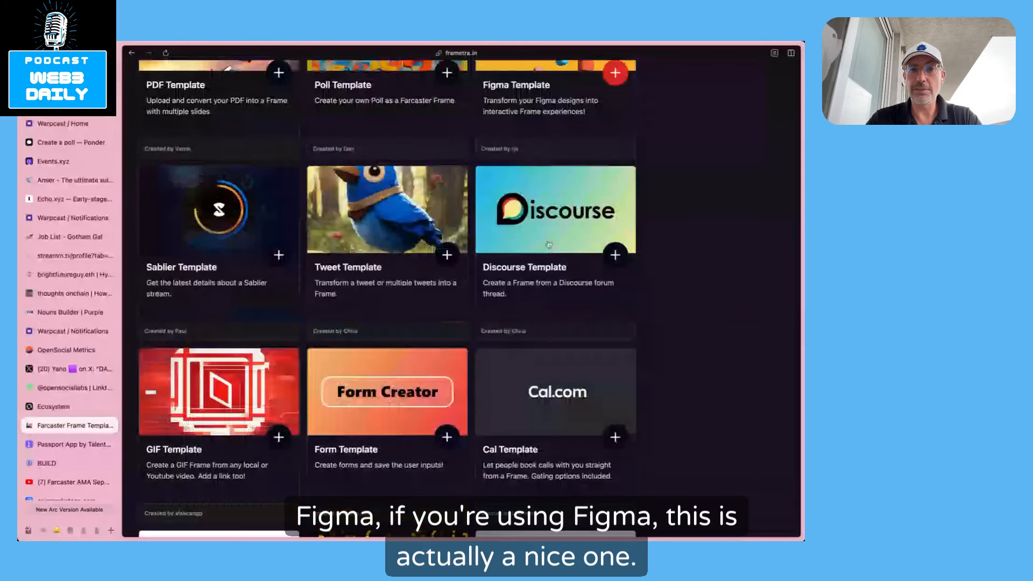
{"action": "scroll", "coordinate": [549, 245], "scroll_direction": "down", "scroll_amount": 3}
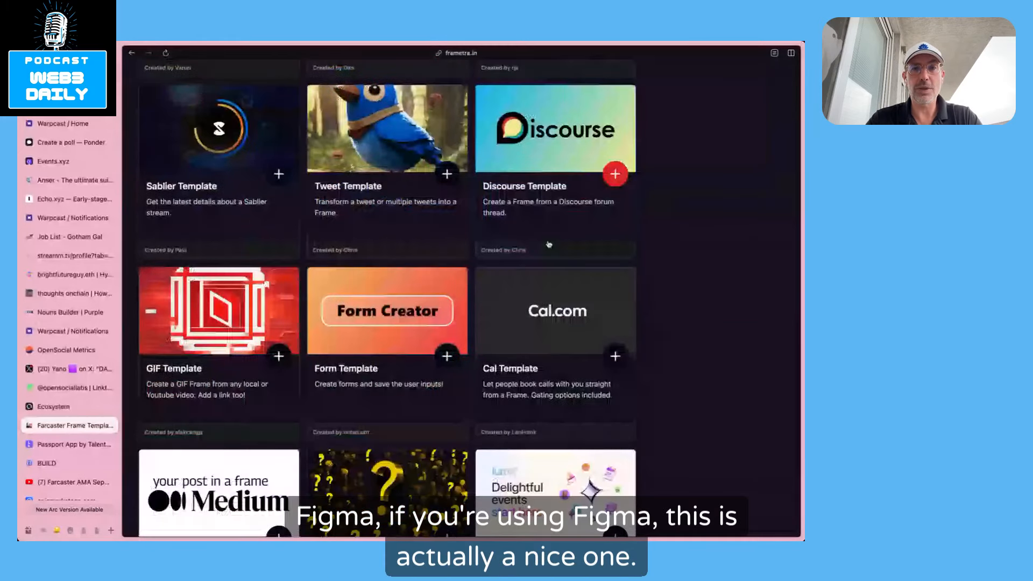
{"action": "scroll", "coordinate": [551, 245], "scroll_direction": "down", "scroll_amount": 3}
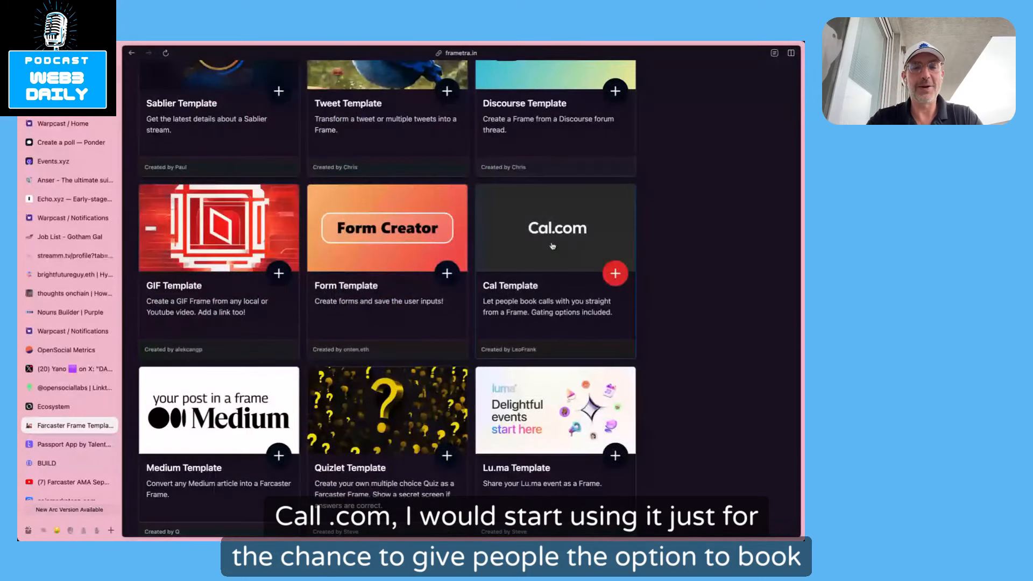
{"action": "scroll", "coordinate": [552, 246], "scroll_direction": "down", "scroll_amount": 4}
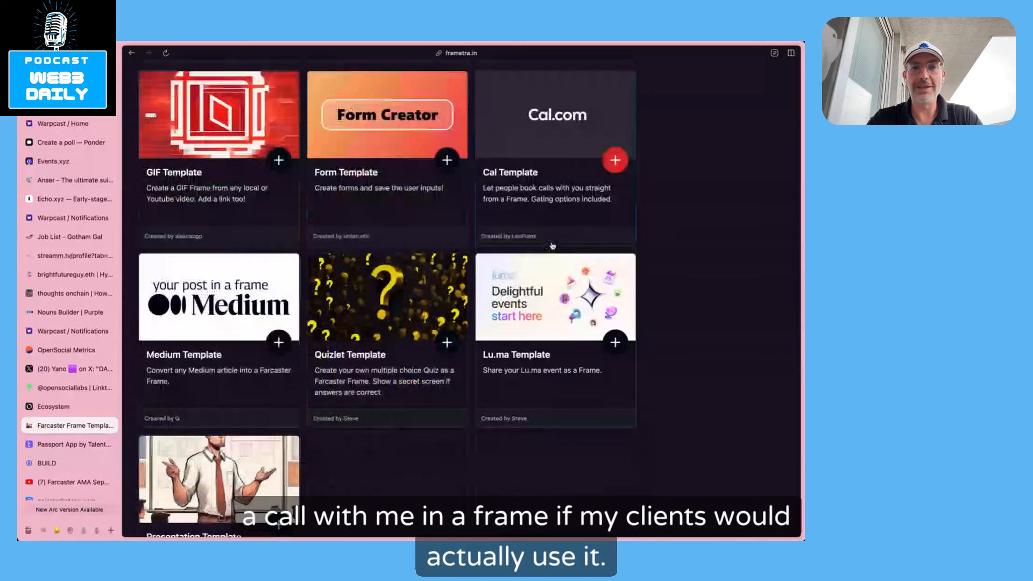
{"action": "scroll", "coordinate": [552, 246], "scroll_direction": "down", "scroll_amount": 1}
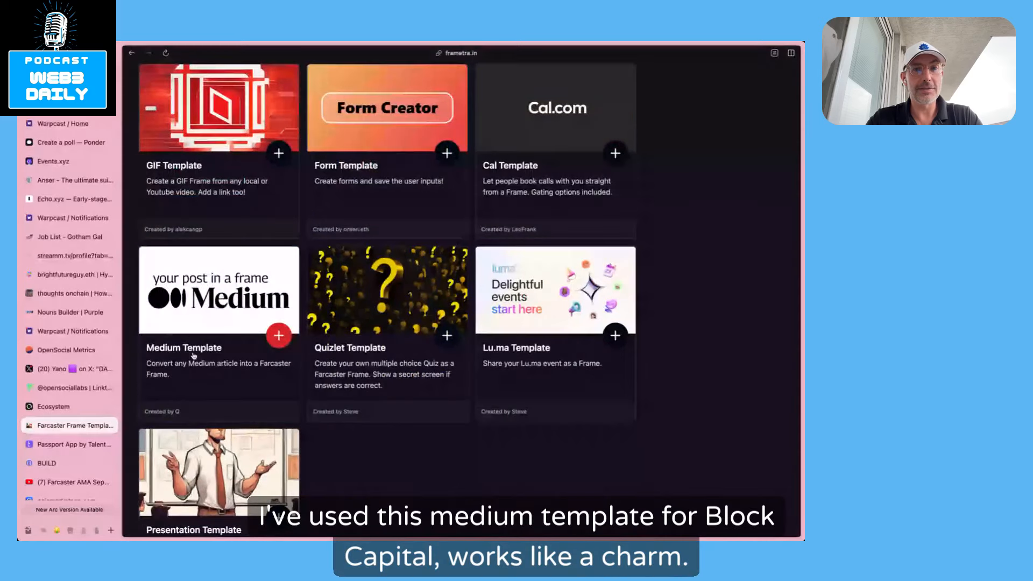
{"action": "scroll", "coordinate": [193, 355], "scroll_direction": "down", "scroll_amount": 2}
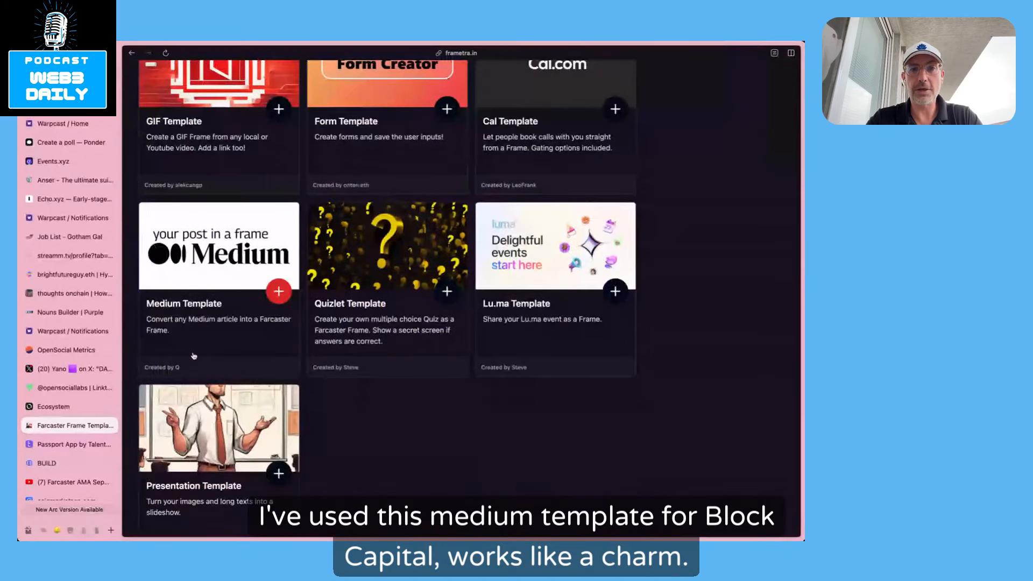
{"action": "scroll", "coordinate": [193, 356], "scroll_direction": "down", "scroll_amount": 1}
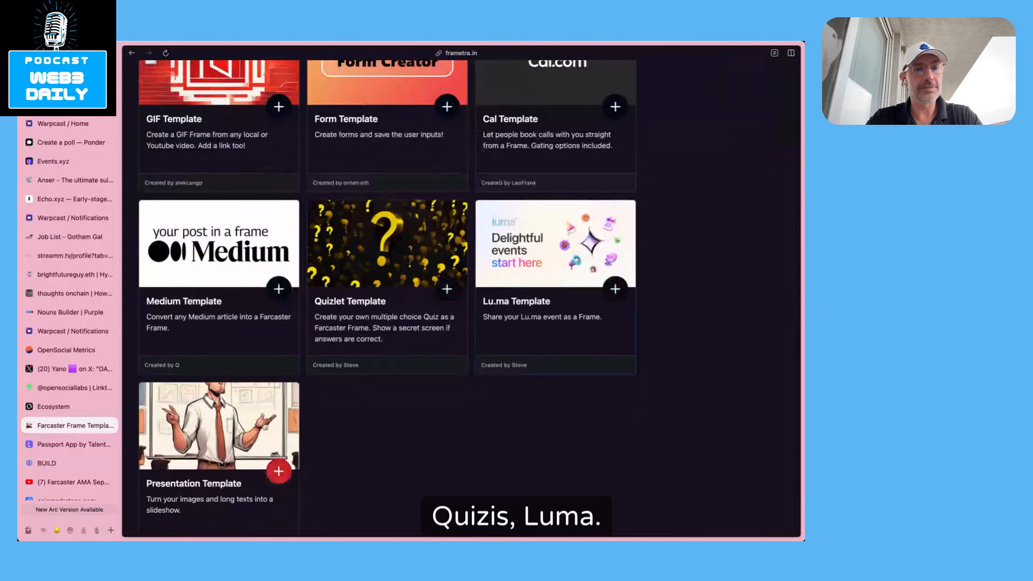
Create a new frame from the Poll Template
{"action": "scroll", "coordinate": [265, 427], "scroll_direction": "up", "scroll_amount": 10}
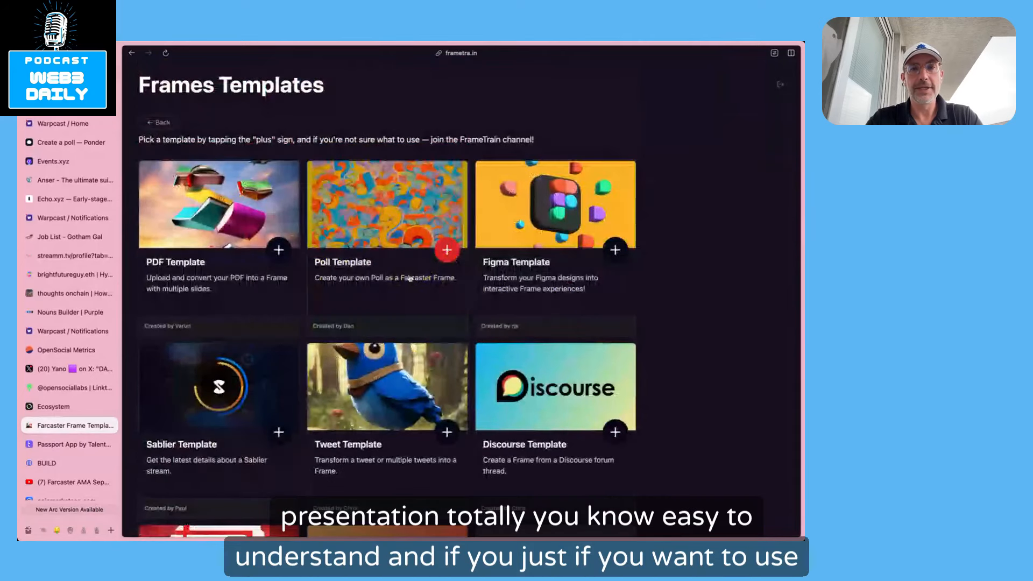
{"action": "left_click", "coordinate": [446, 253]}
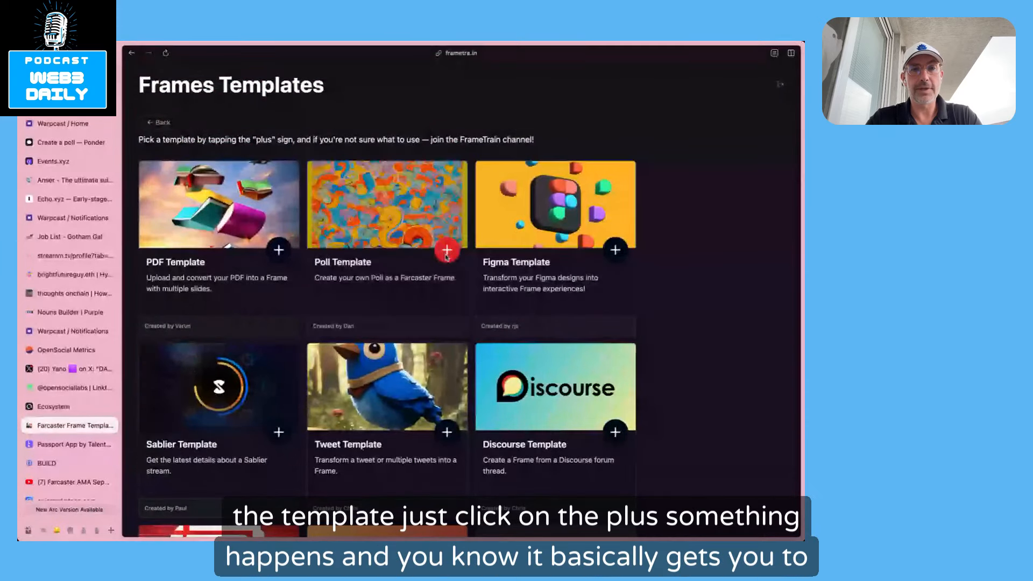
{"action": "left_click", "coordinate": [447, 250]}
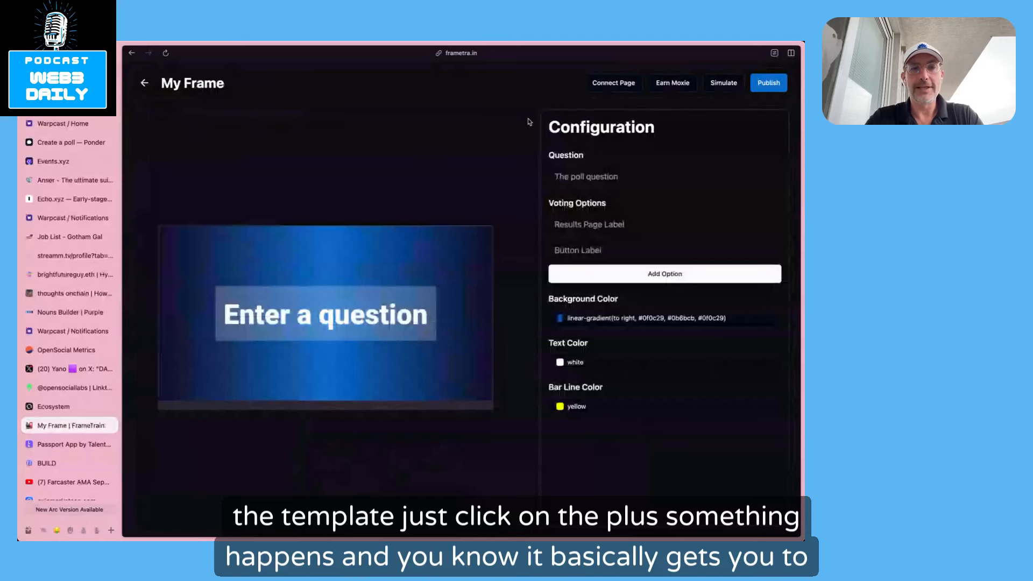
Set the poll question to "Here's the question..."
{"action": "left_click", "coordinate": [585, 183]}
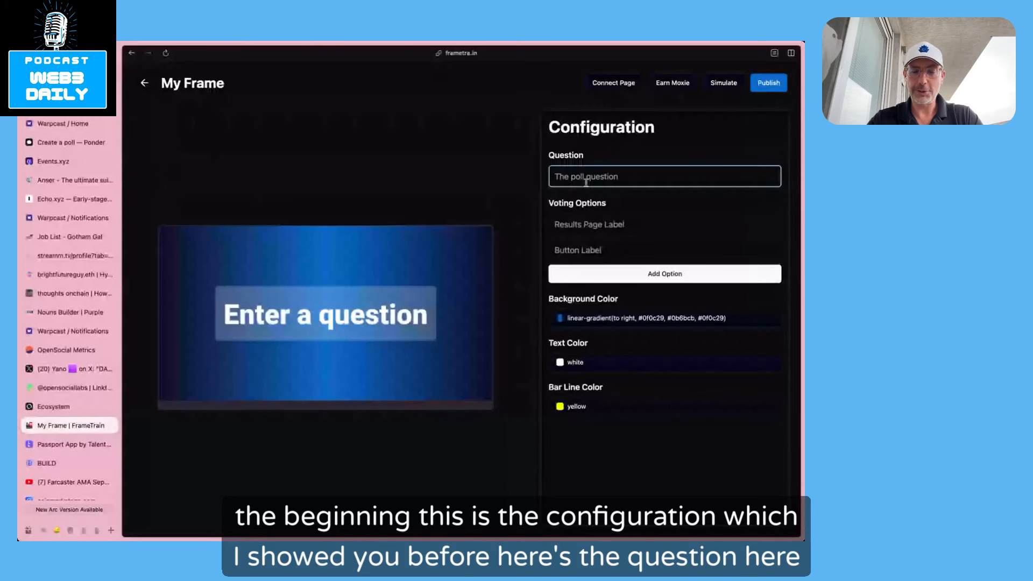
{"action": "type", "text": "H"}
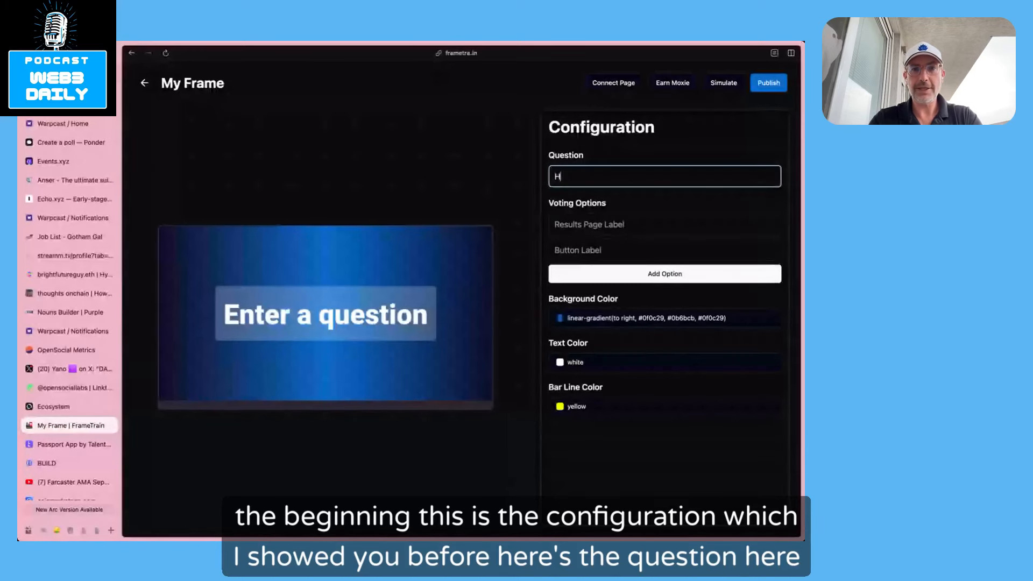
{"action": "type", "text": "ere"}
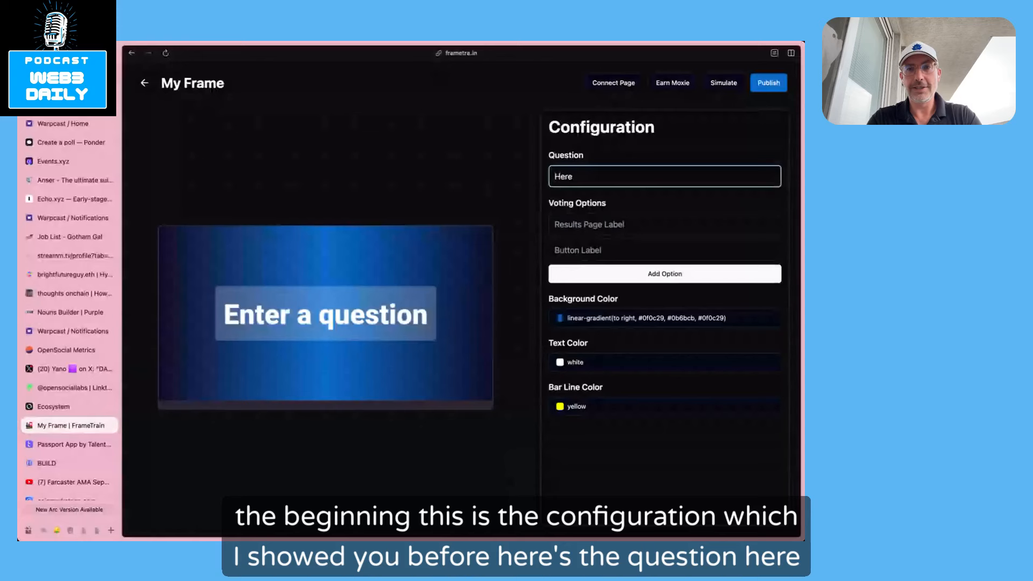
{"action": "type", "text": "'s the ques"}
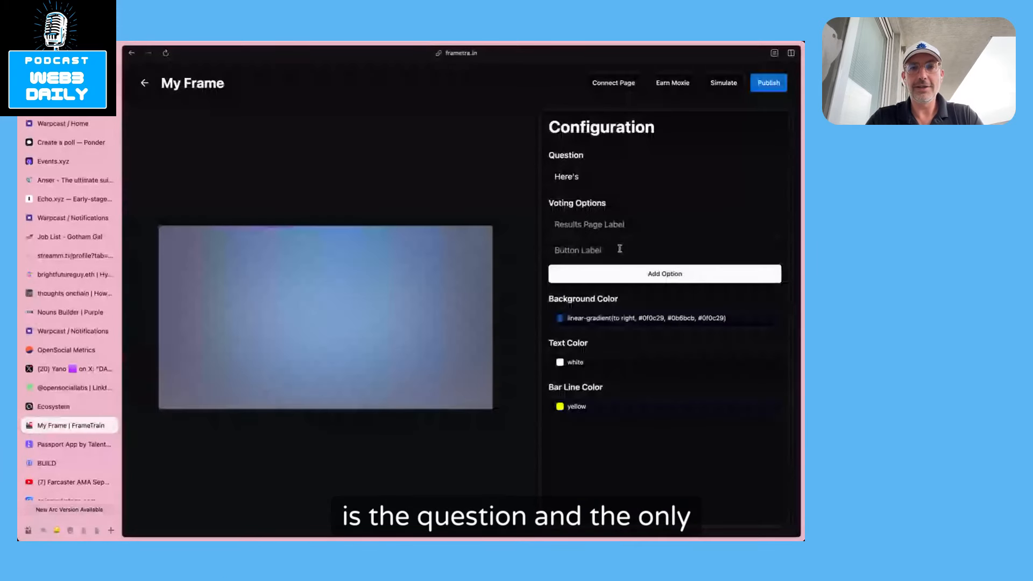
{"action": "left_click", "coordinate": [591, 180]}
{"action": "type", "text": "the question"}
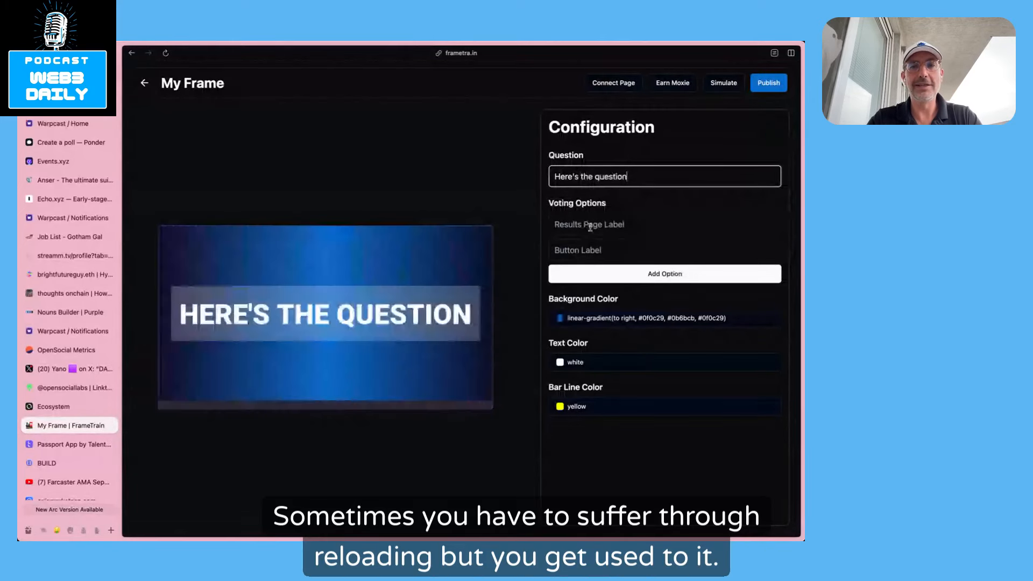
{"action": "type", "text": "..."}
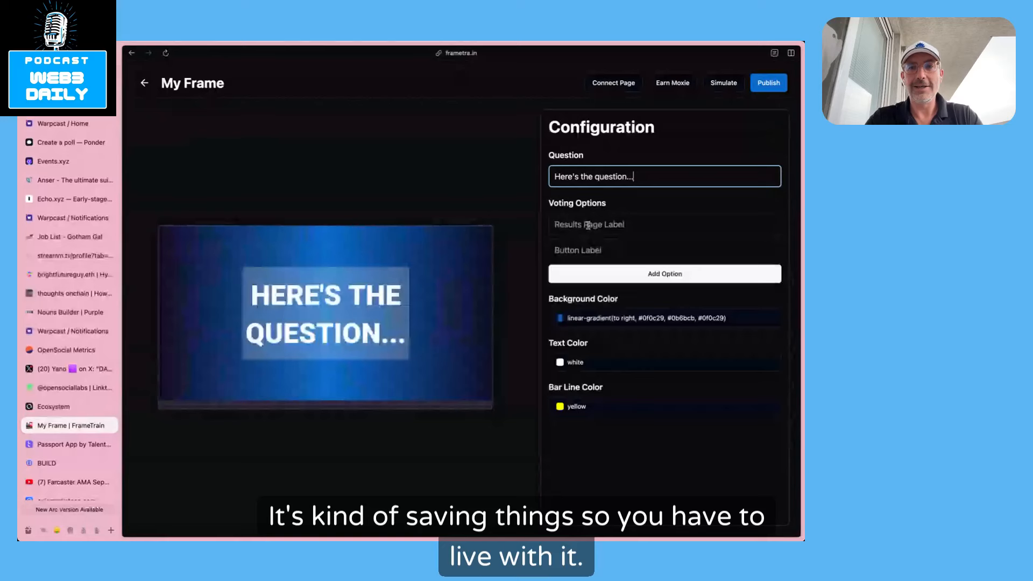
Add a voting option with the button label "Button 1" and the results page label "Button 1 result"
{"action": "left_click", "coordinate": [588, 225]}
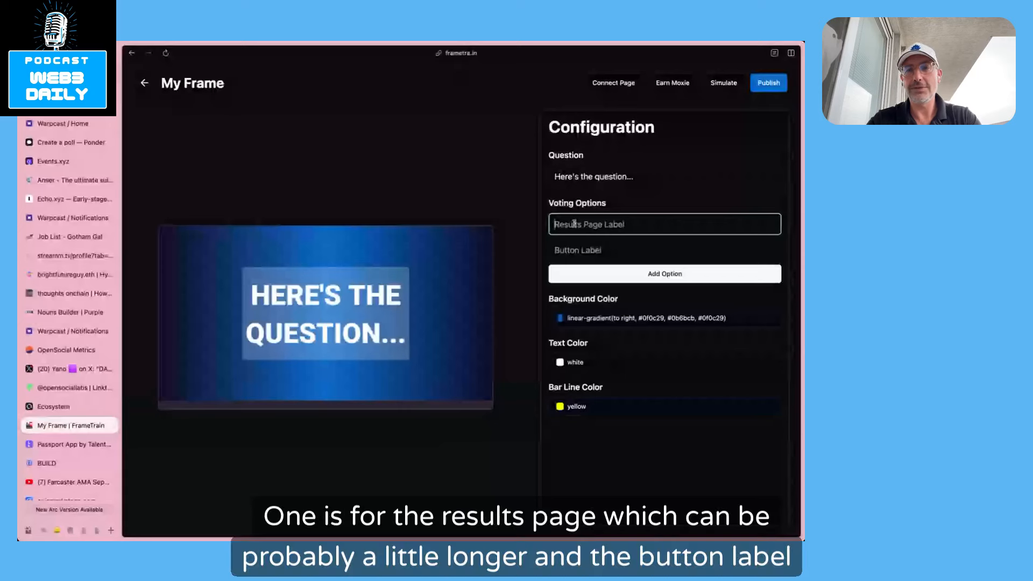
{"action": "left_click", "coordinate": [569, 255]}
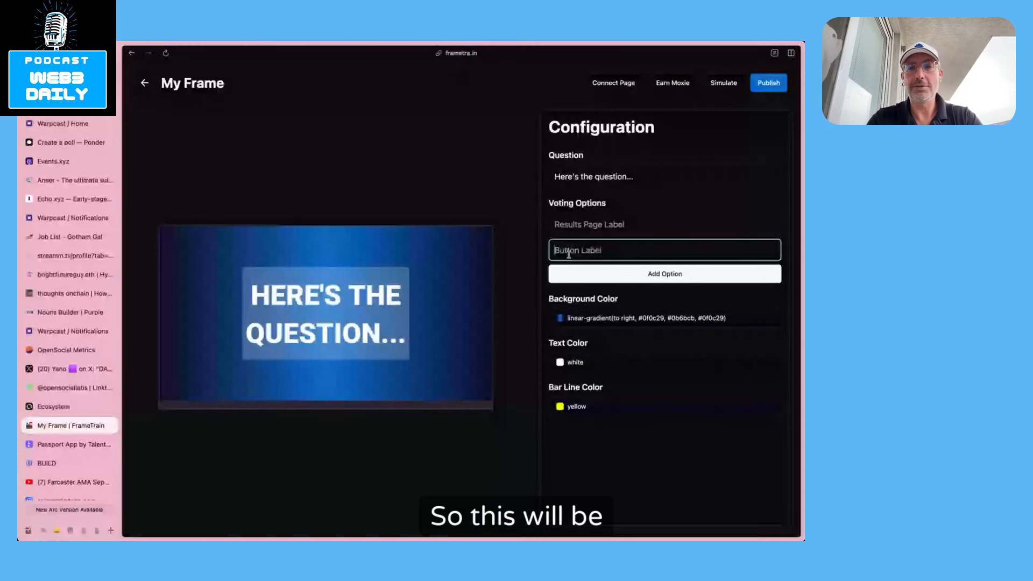
{"action": "type", "text": "Button 1"}
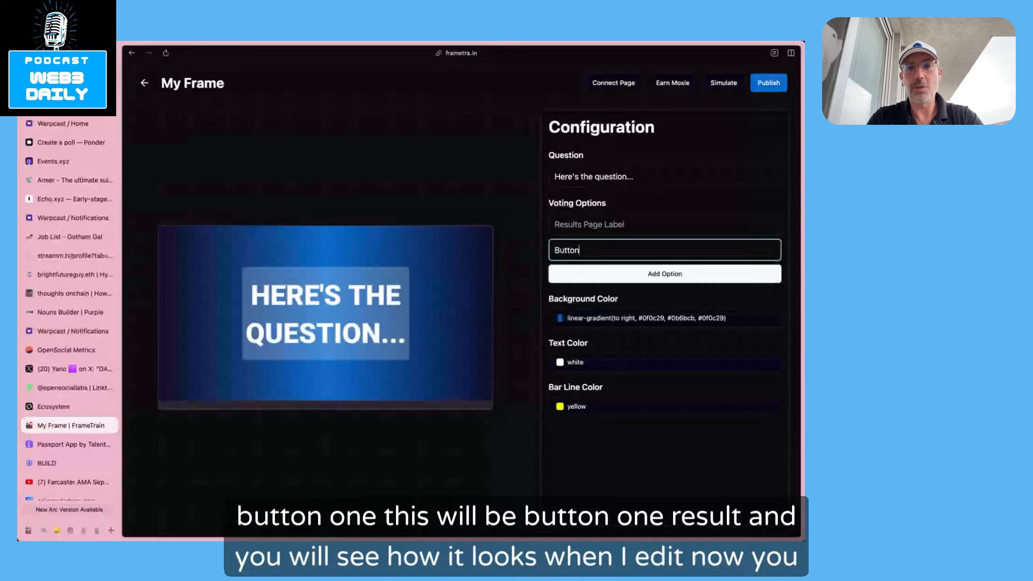
{"action": "left_click", "coordinate": [576, 222]}
{"action": "type", "text": "Button 1 result"}
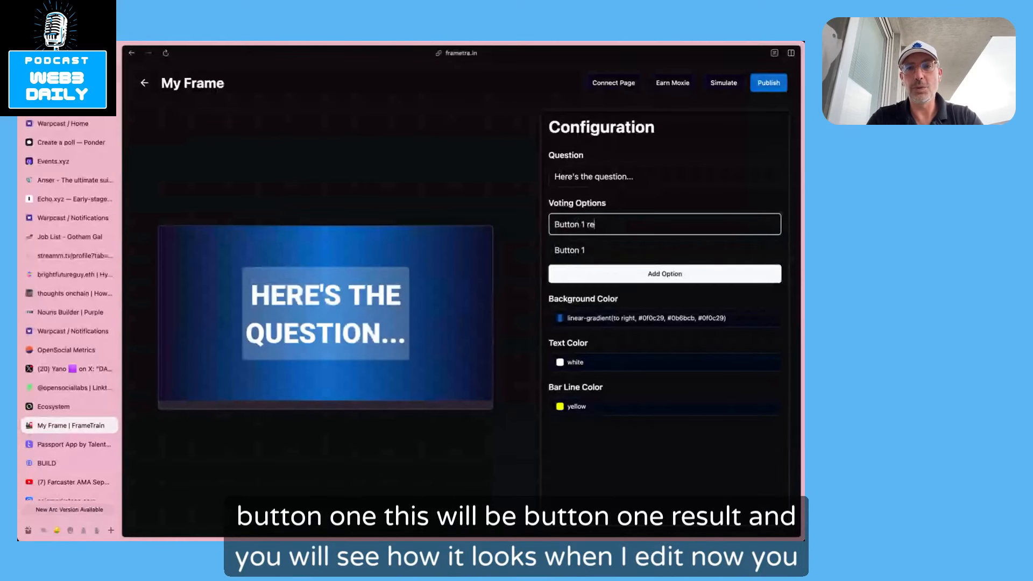
{"action": "left_click", "coordinate": [637, 275]}
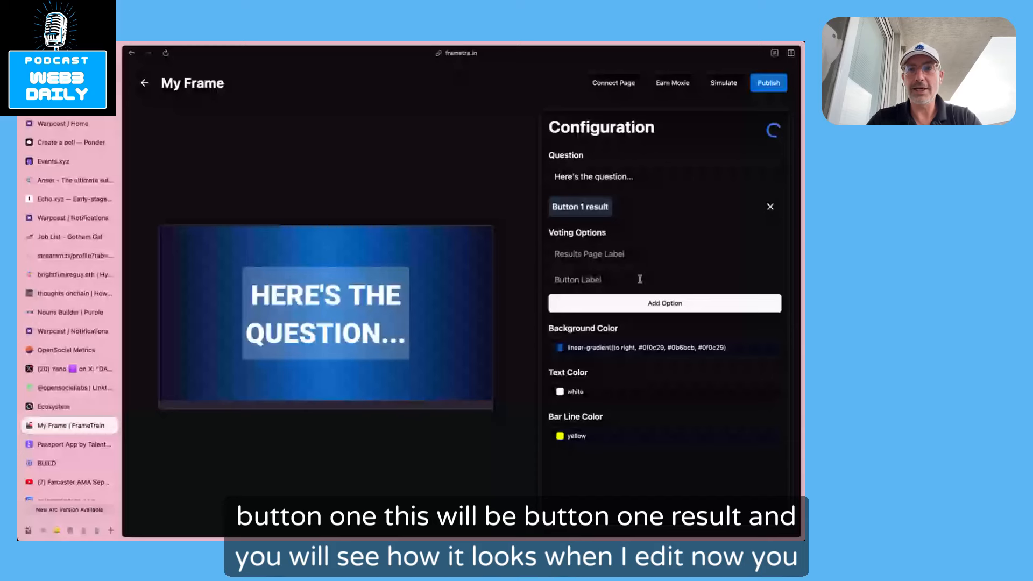
Add a second voting option with the button label "Button 2" and the results page label "Button 2 result"
{"action": "left_click", "coordinate": [640, 279]}
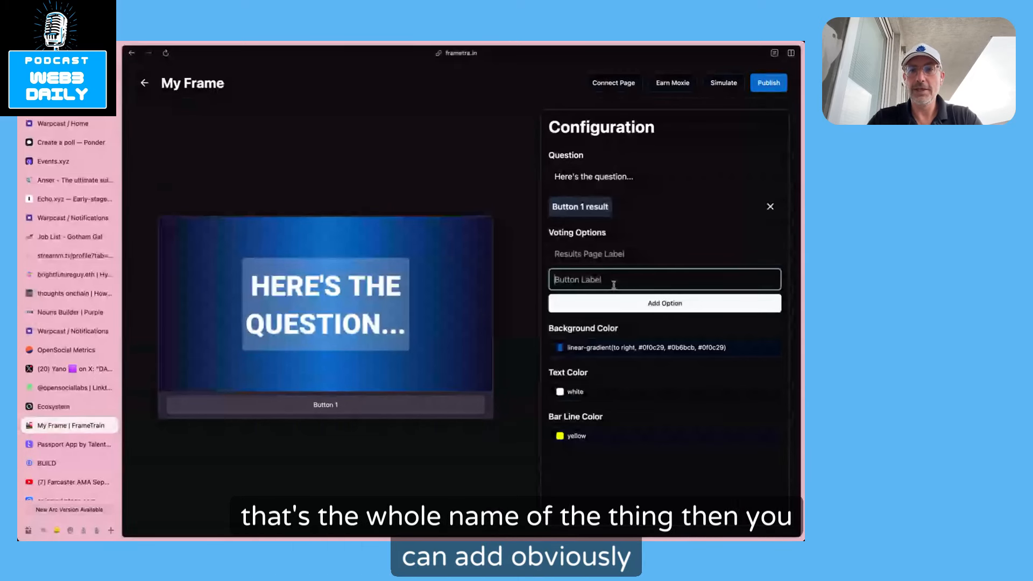
{"action": "type", "text": "Butto"}
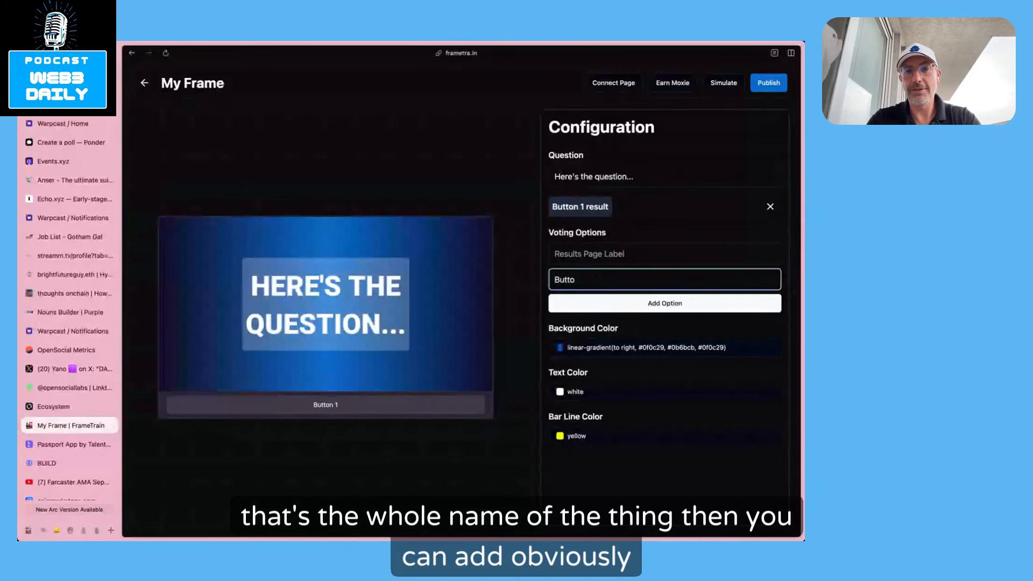
{"action": "type", "text": "n 2"}
{"action": "left_click", "coordinate": [591, 253]}
{"action": "type", "text": "Button 2 re"}
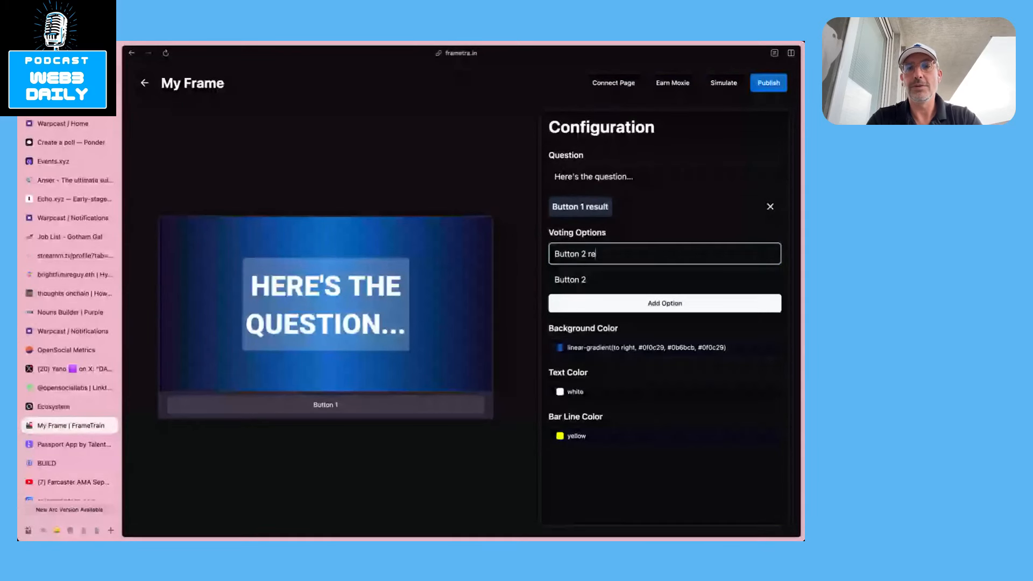
{"action": "type", "text": "sult"}
{"action": "left_click", "coordinate": [605, 303]}
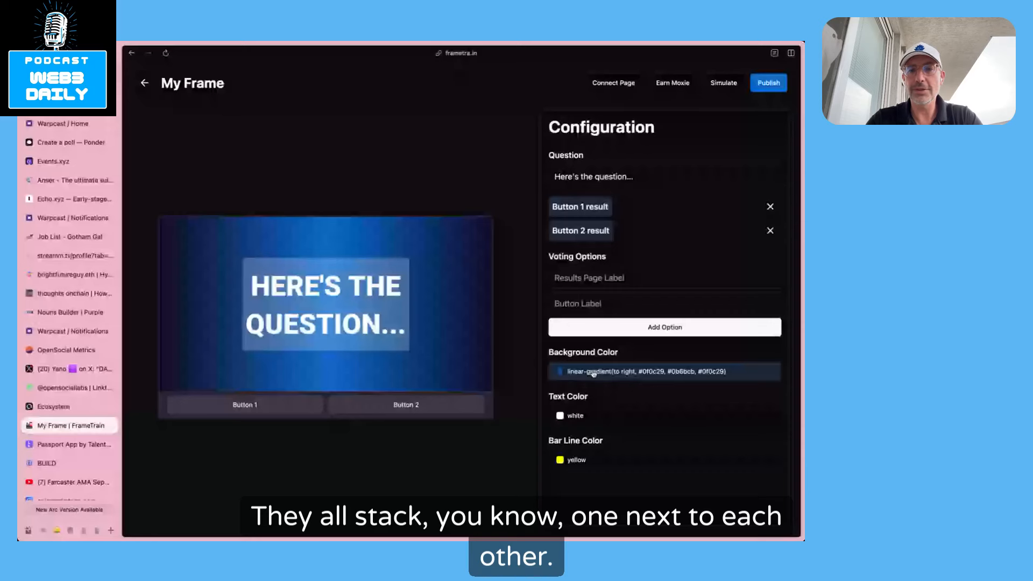
Try several background gradients for the poll and settle on the turquoise, orange and pink one (#40E0D0, #FF8C00, #FF0080)
{"action": "left_click", "coordinate": [593, 374]}
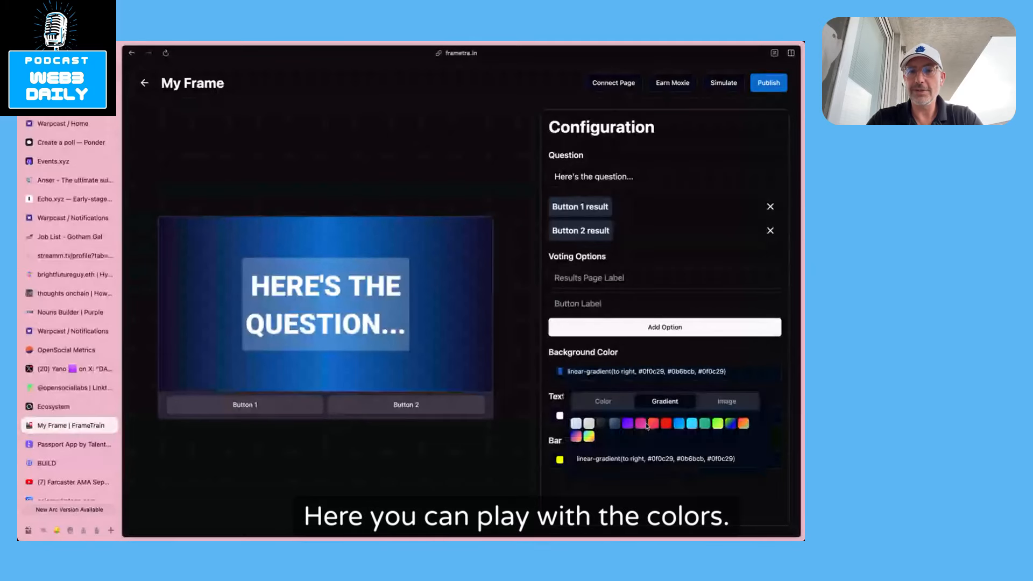
{"action": "left_click", "coordinate": [679, 424]}
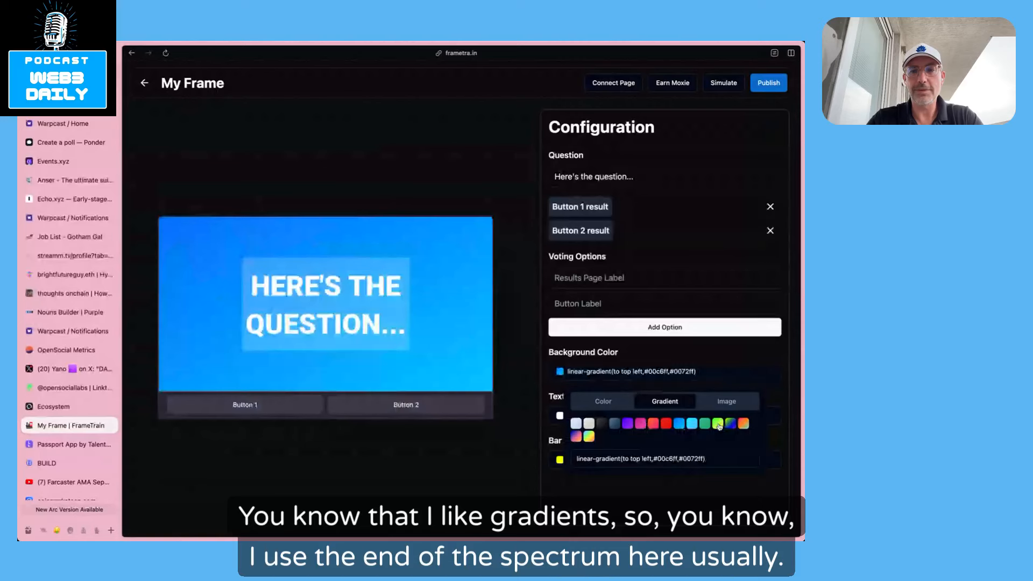
{"action": "left_click", "coordinate": [719, 425]}
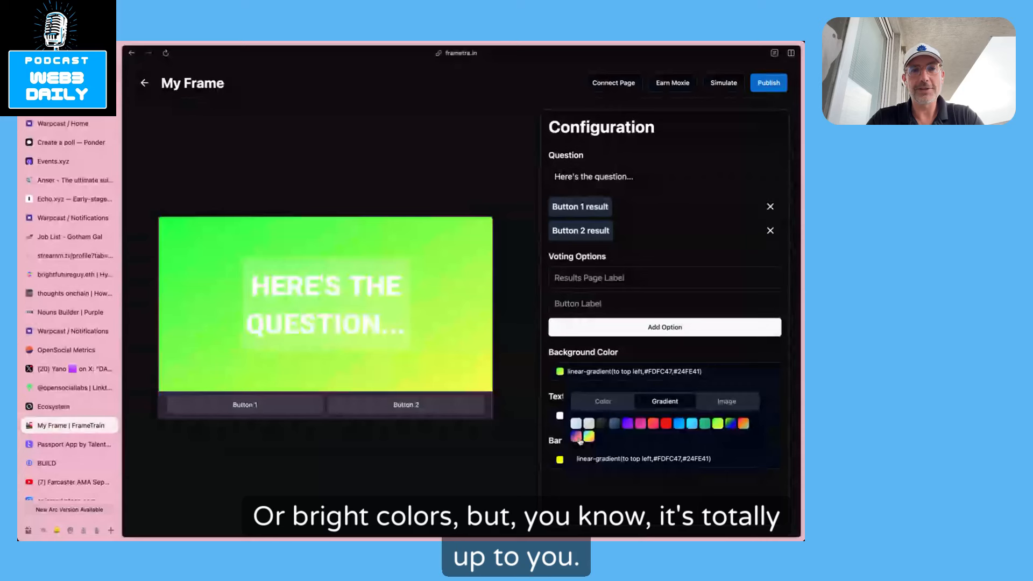
{"action": "left_click", "coordinate": [576, 437]}
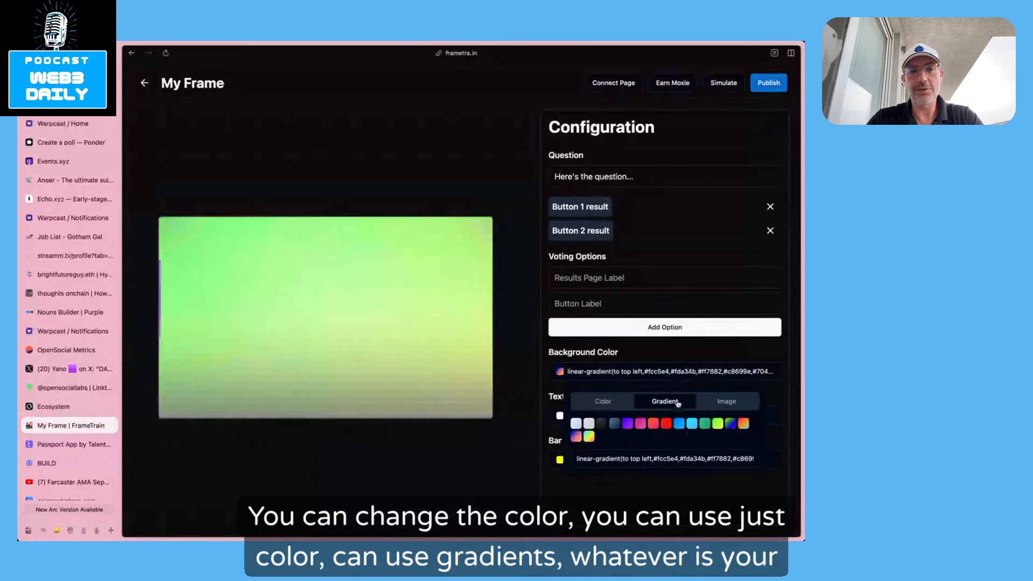
{"action": "left_click", "coordinate": [743, 424]}
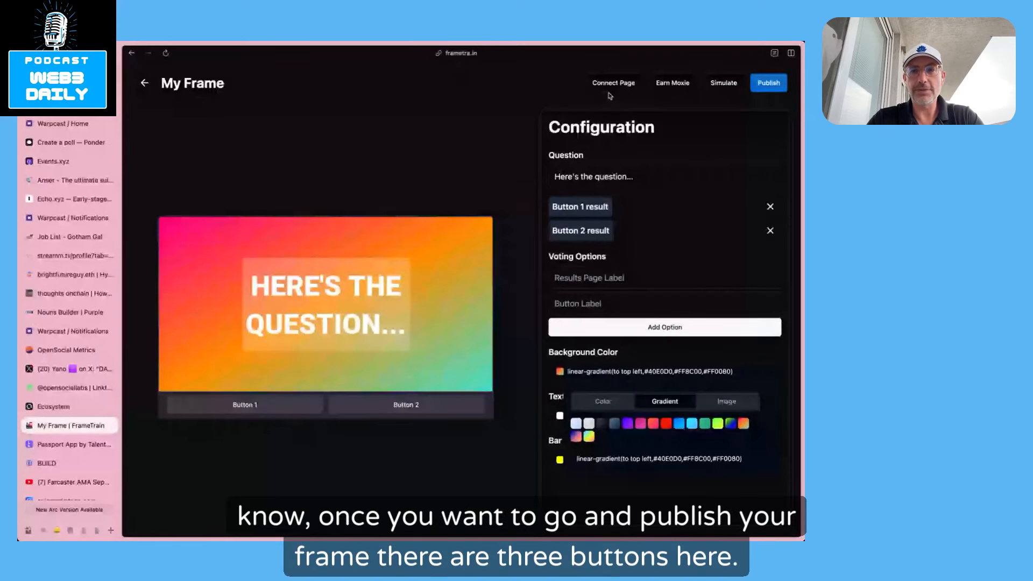
Look through the frame's Earn Moxie, Connect Page and Simulate options without changing any settings
{"action": "left_click", "coordinate": [674, 83]}
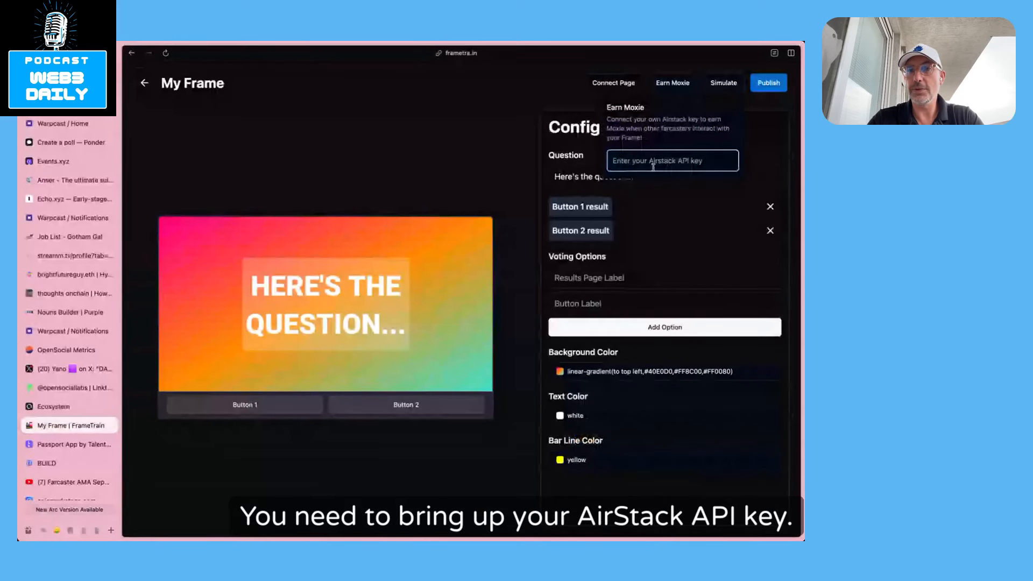
{"action": "left_click", "coordinate": [650, 160]}
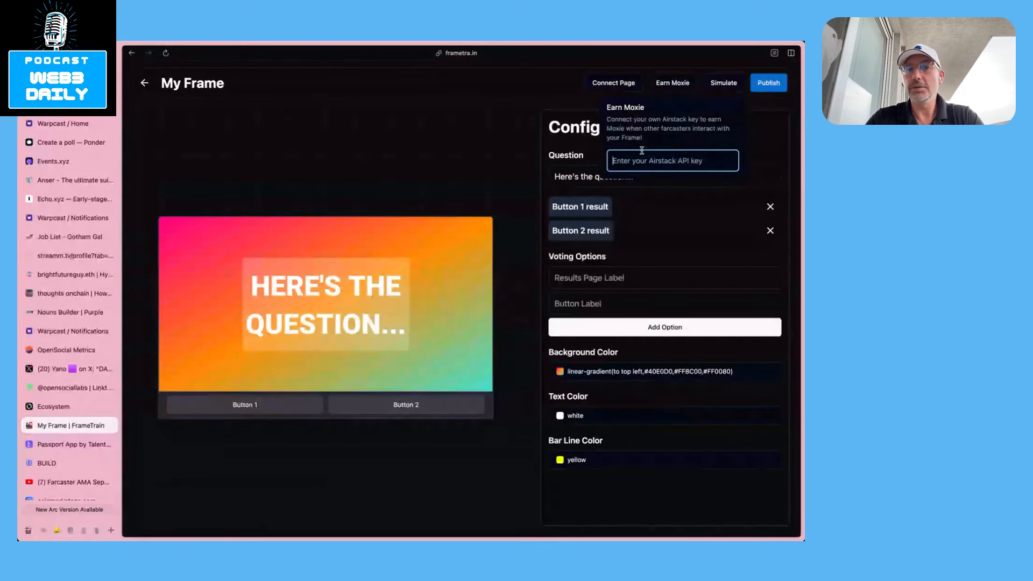
{"action": "left_click", "coordinate": [592, 104]}
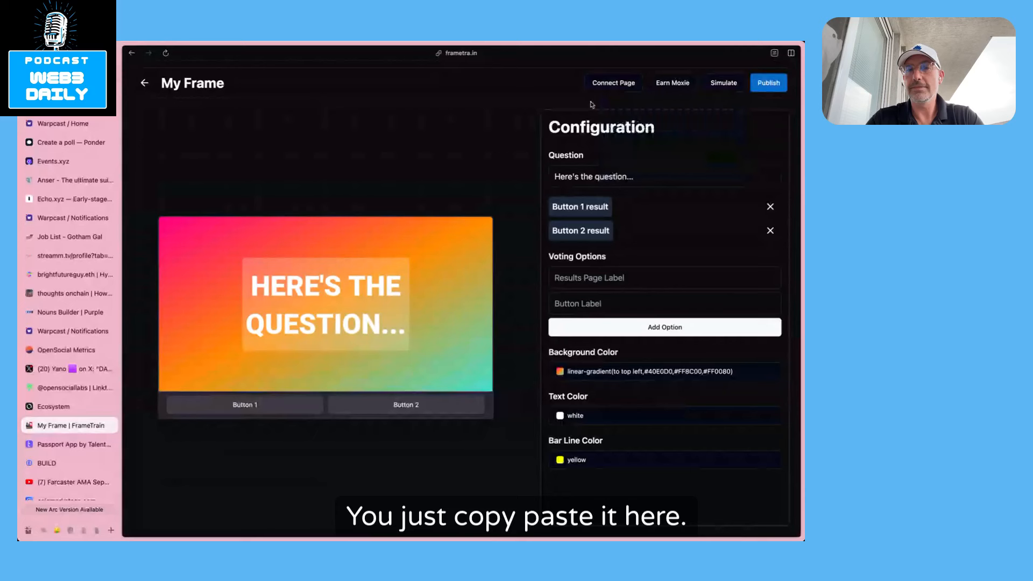
{"action": "left_click", "coordinate": [614, 84]}
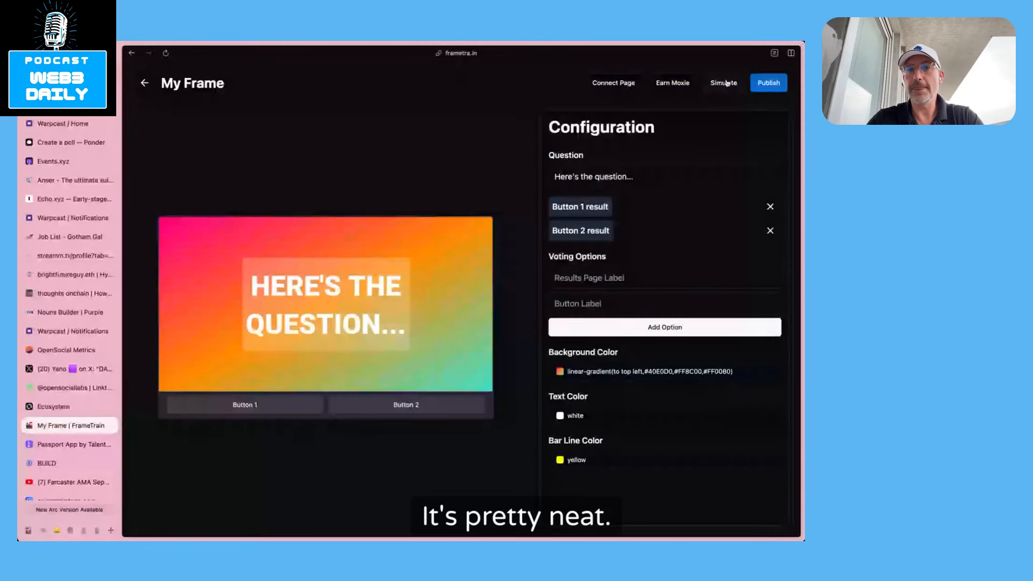
{"action": "left_click", "coordinate": [725, 83]}
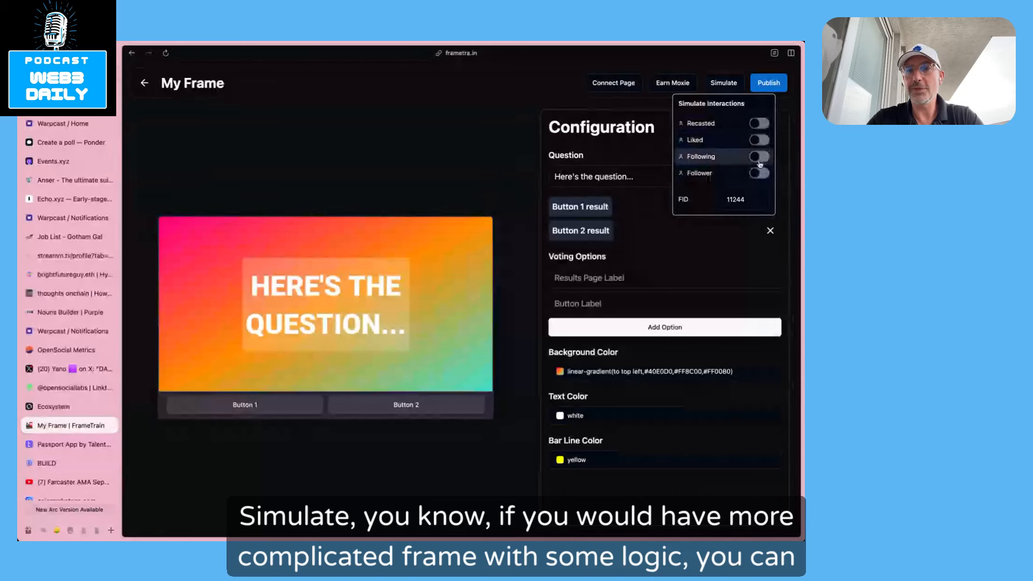
{"action": "left_click", "coordinate": [650, 111]}
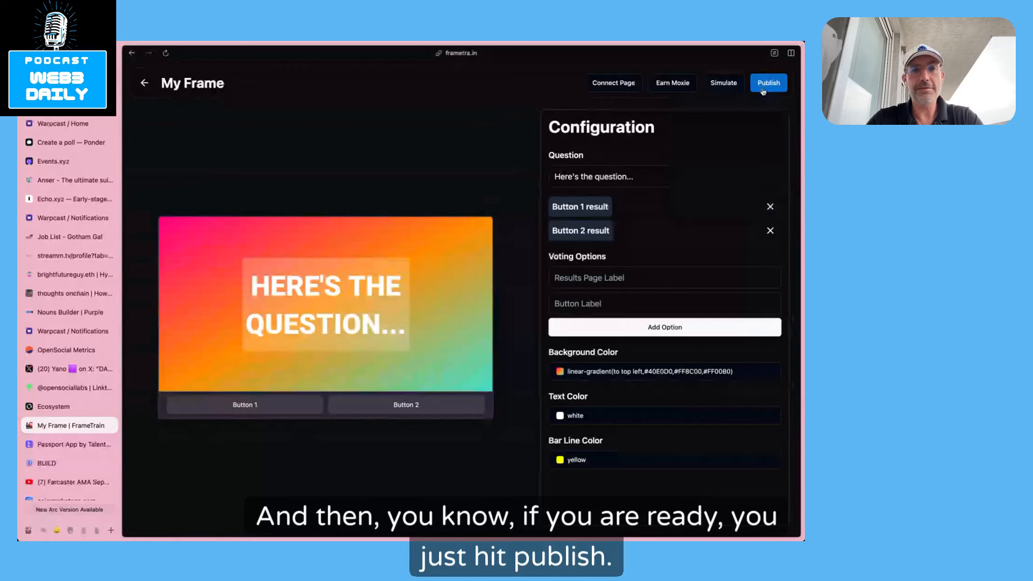
Switch to Warpcast to try the poll frame's copied link in a new cast, and discard the draft
{"action": "left_click", "coordinate": [764, 90]}
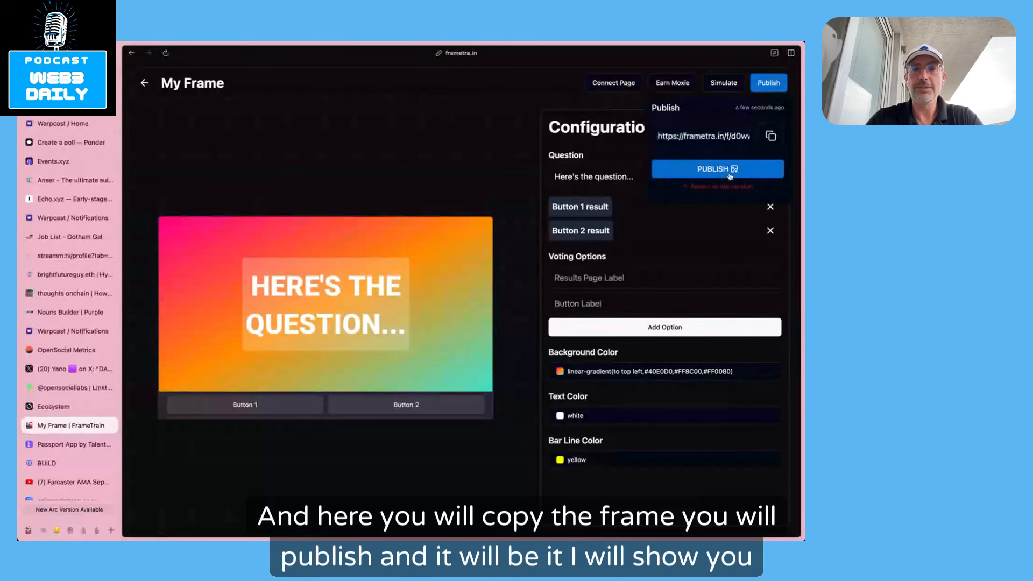
{"action": "left_click", "coordinate": [775, 141]}
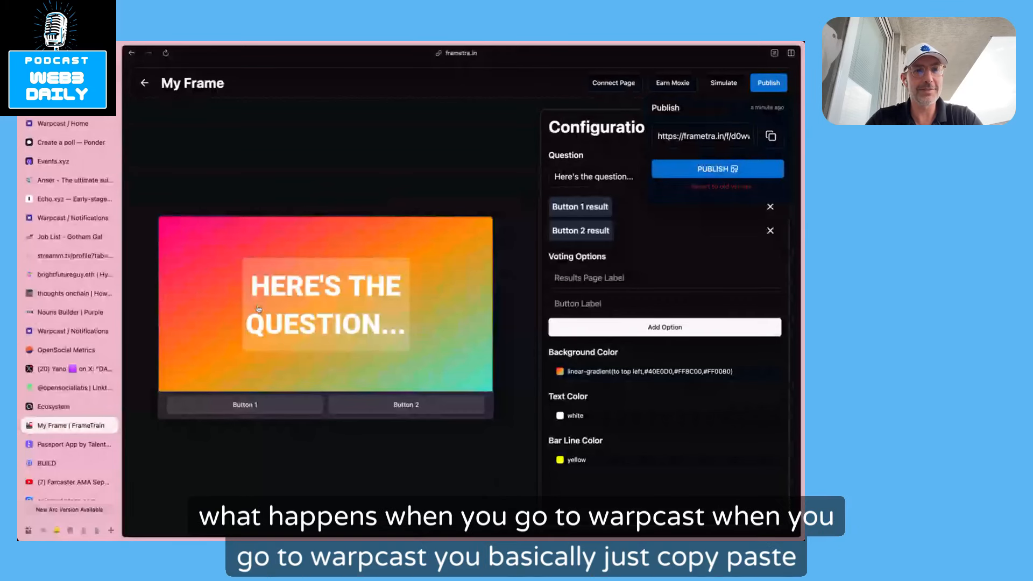
{"action": "left_click", "coordinate": [54, 332]}
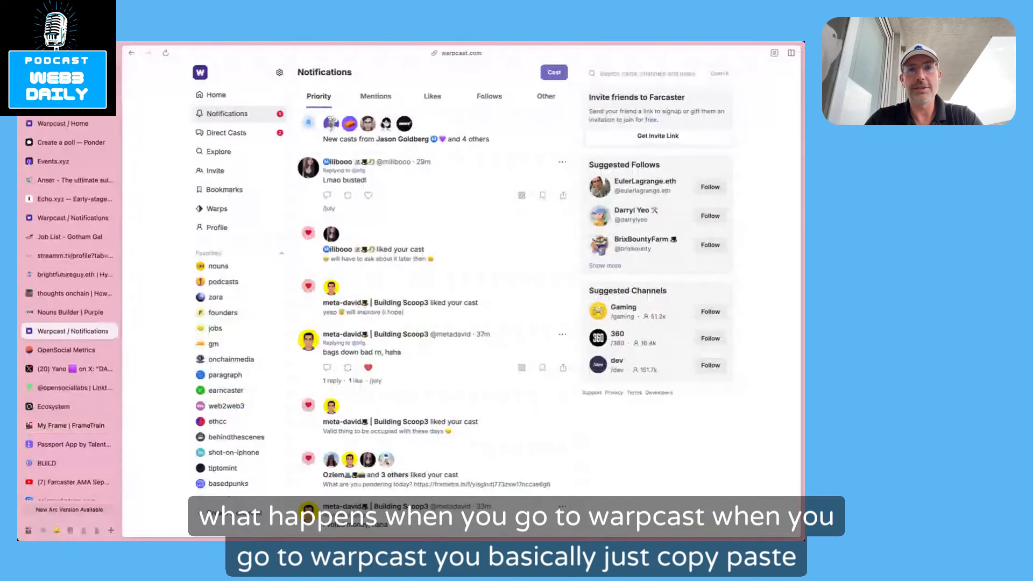
{"action": "left_click", "coordinate": [554, 74]}
{"action": "key", "text": "super+v"}
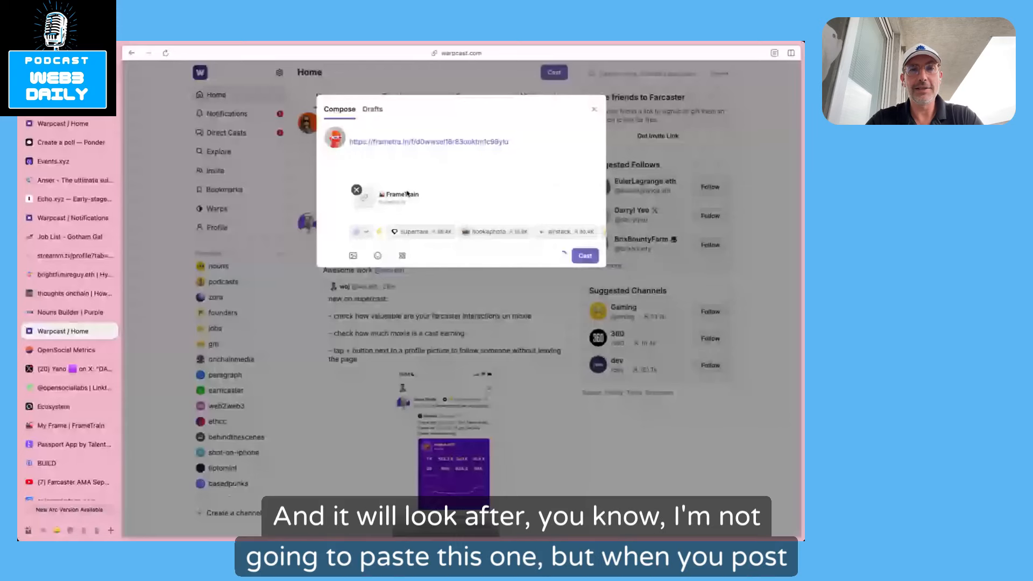
{"action": "left_click", "coordinate": [291, 195]}
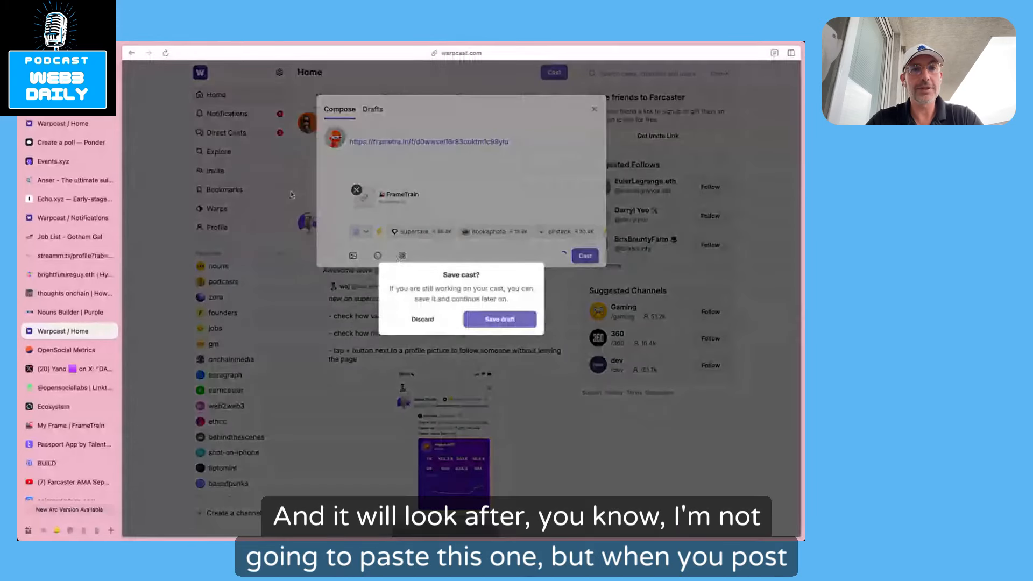
{"action": "left_click", "coordinate": [422, 319]}
Vote "Universe" in the "What are you pondering today?" poll frame posted on the Warpcast profile
{"action": "left_click", "coordinate": [218, 230]}
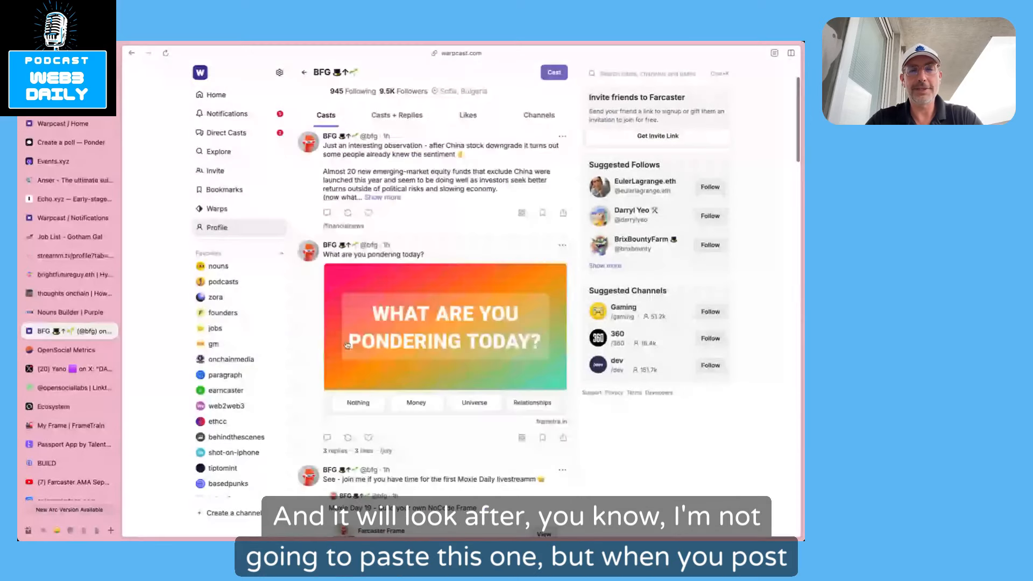
{"action": "scroll", "coordinate": [347, 344], "scroll_direction": "down", "scroll_amount": 2}
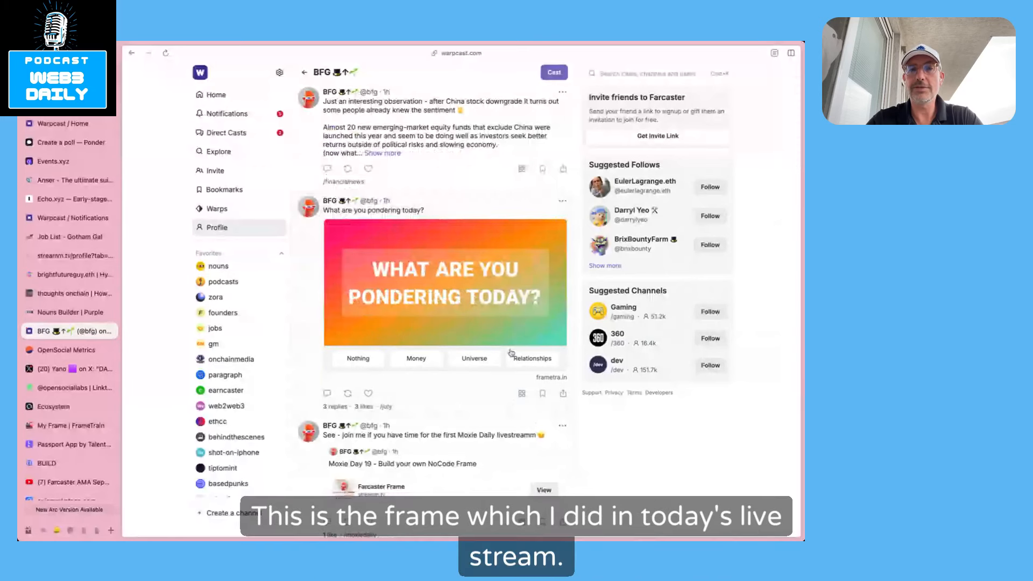
{"action": "left_click", "coordinate": [471, 362]}
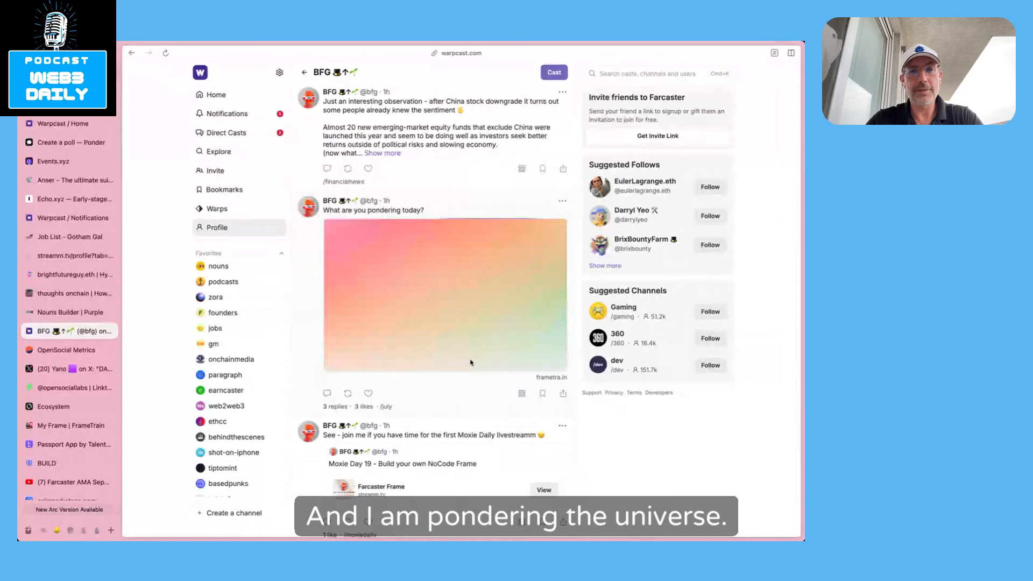